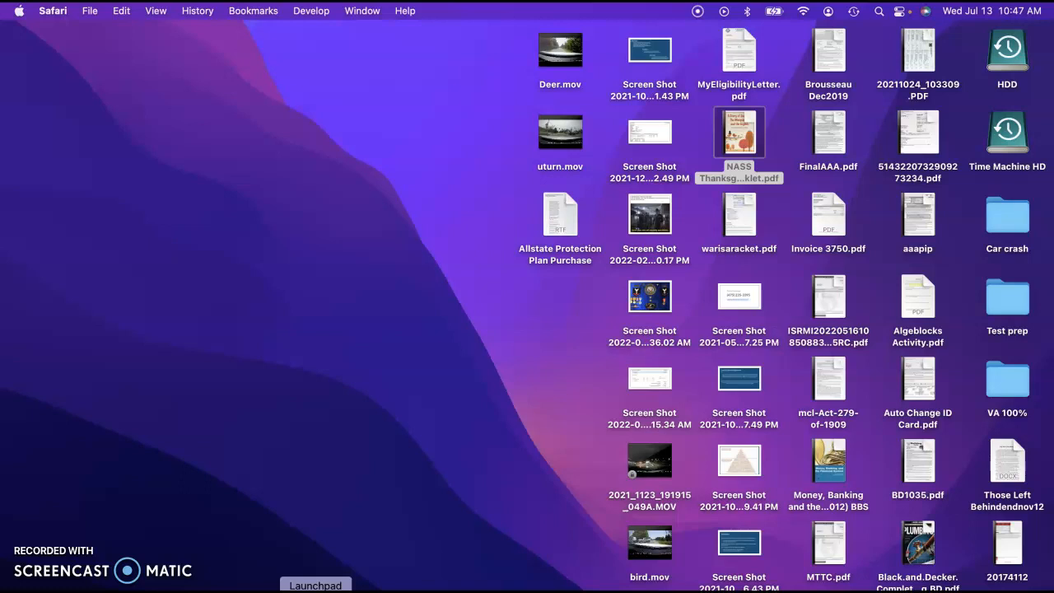
Launch calibre from Launchpad
click(317, 583)
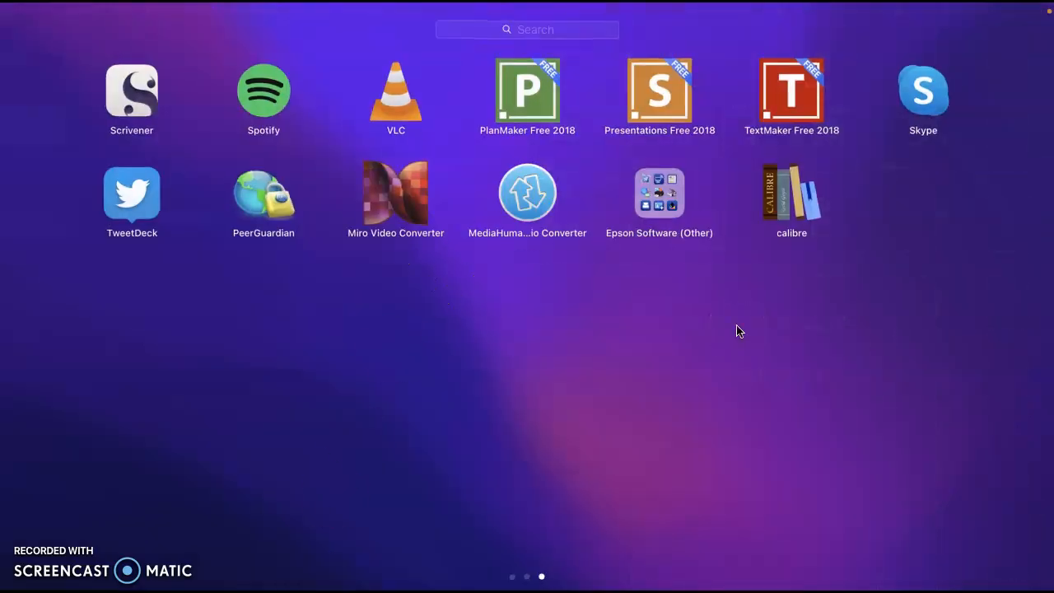
click(774, 331)
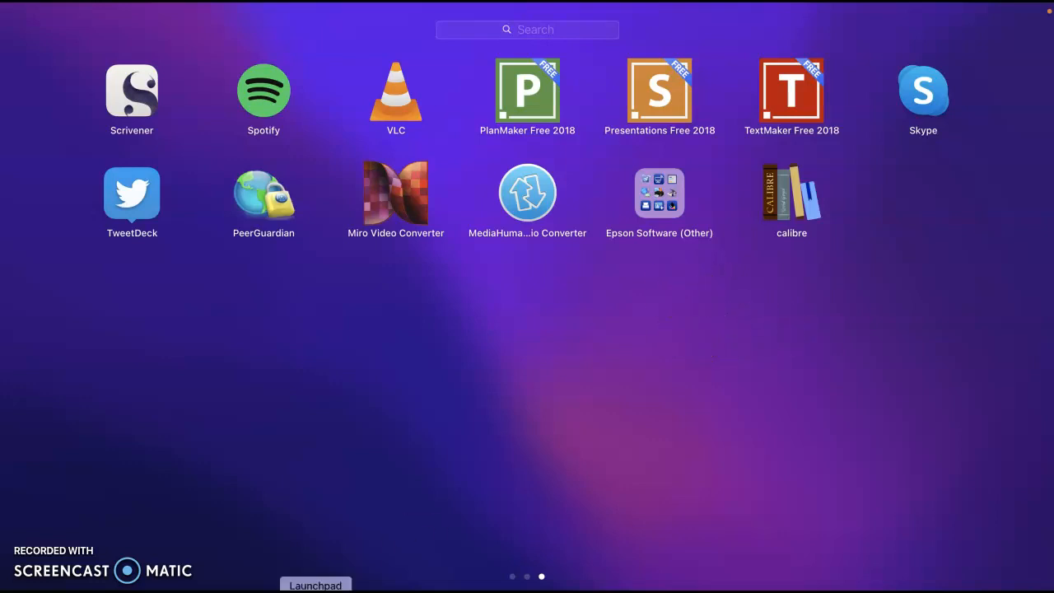
click(316, 588)
click(316, 588)
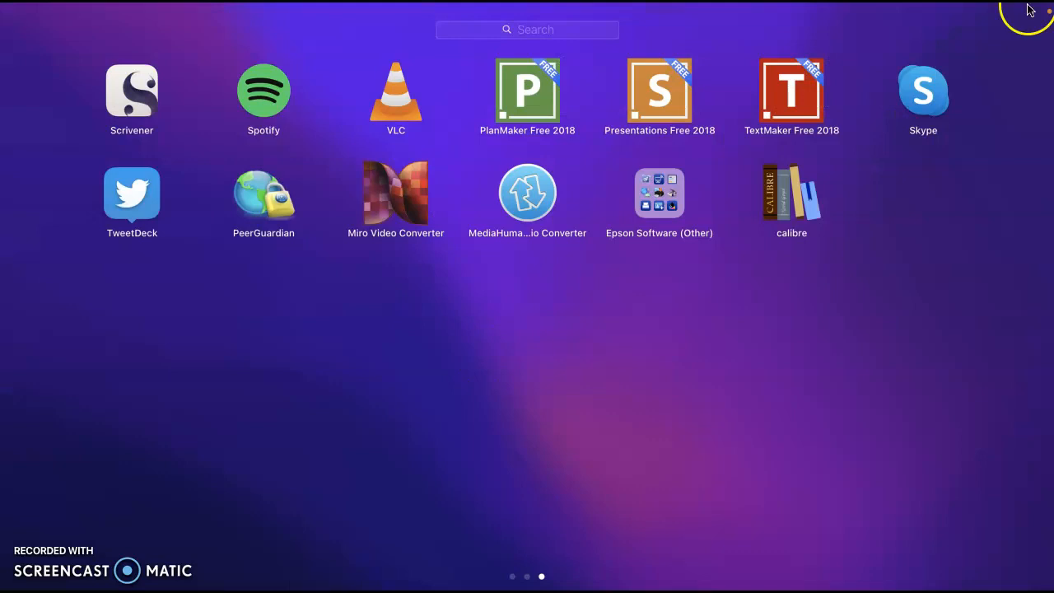
click(797, 210)
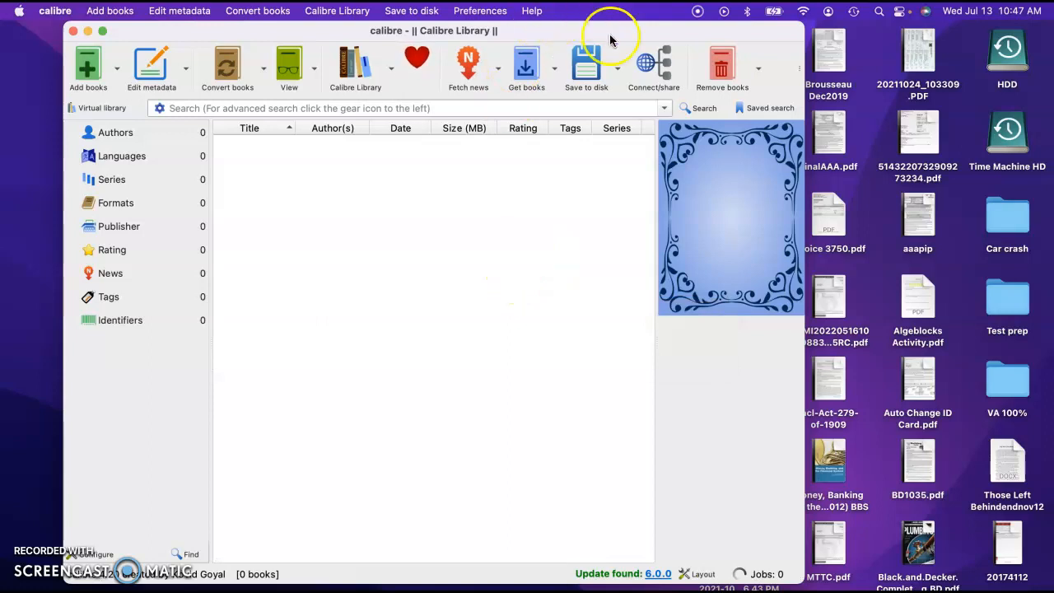
Move the calibre window clear of the desktop files and add the NASS Thanksgiving booklet PDF from the desktop to the library
drag(609, 34, 565, 34)
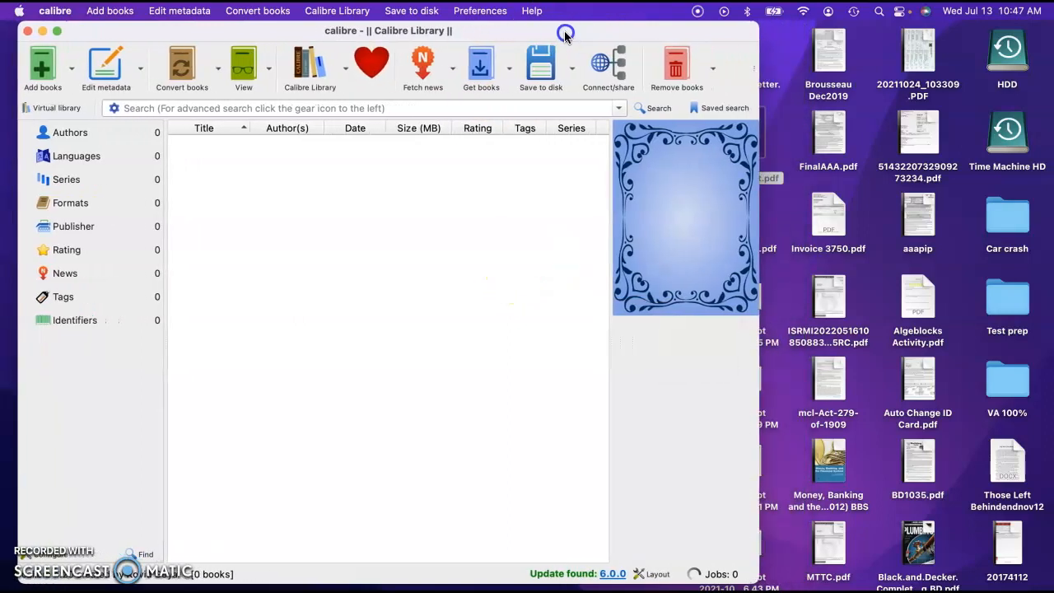
click(687, 34)
drag(686, 35, 669, 35)
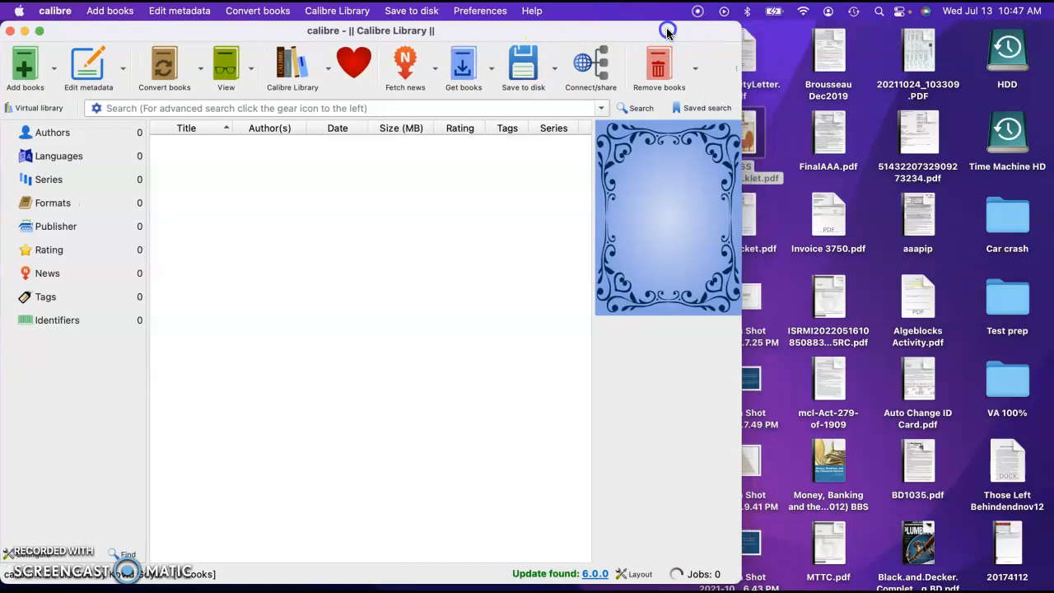
click(751, 132)
drag(751, 132, 463, 177)
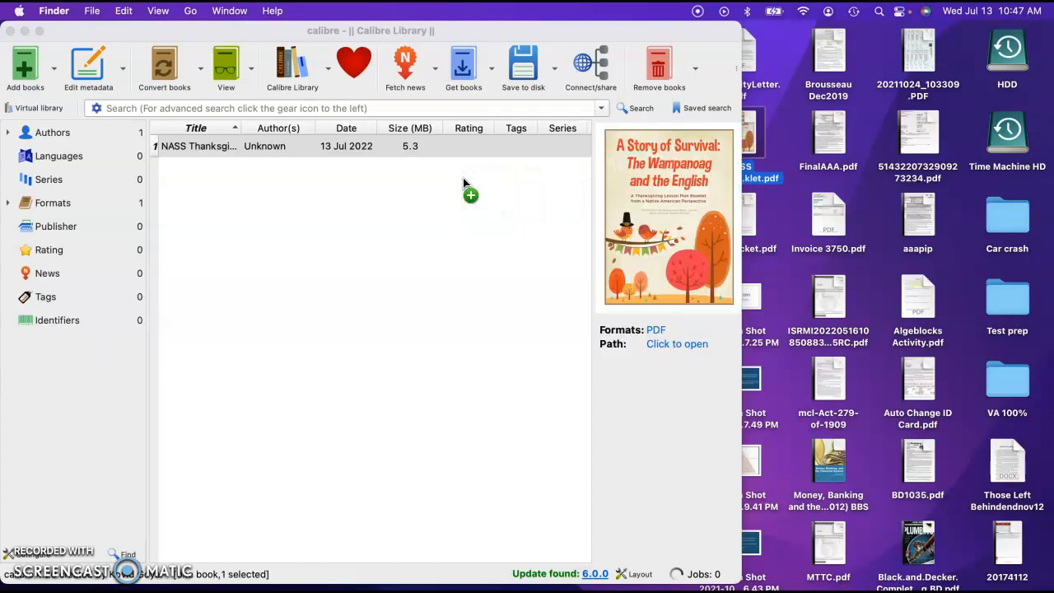
drag(499, 24, 533, 25)
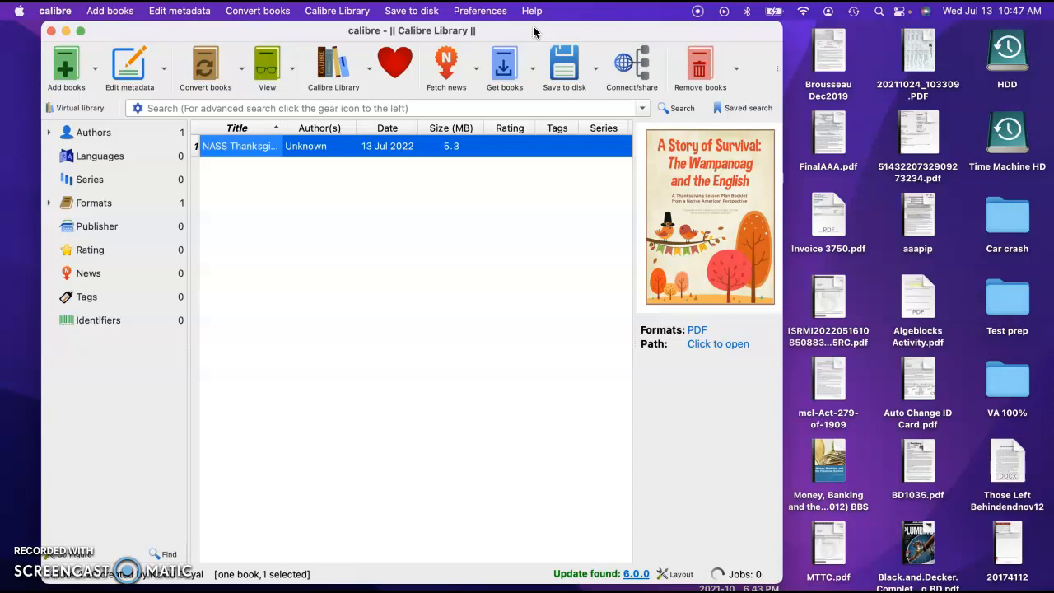
click(525, 30)
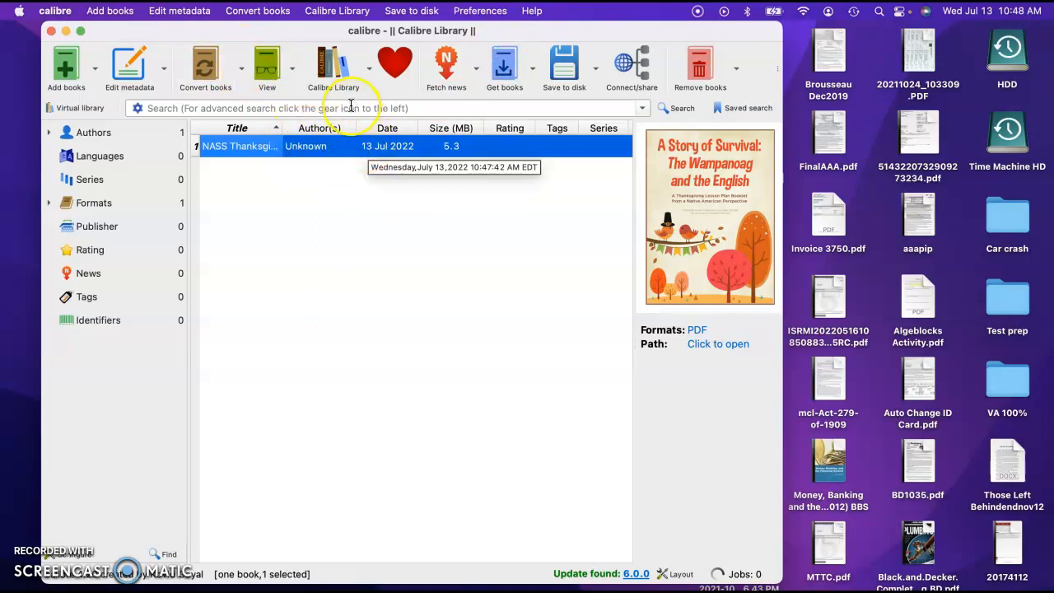
Open individual conversion for the NASS Thanksgiving booklet, review the available output formats and choose EPUB
click(241, 71)
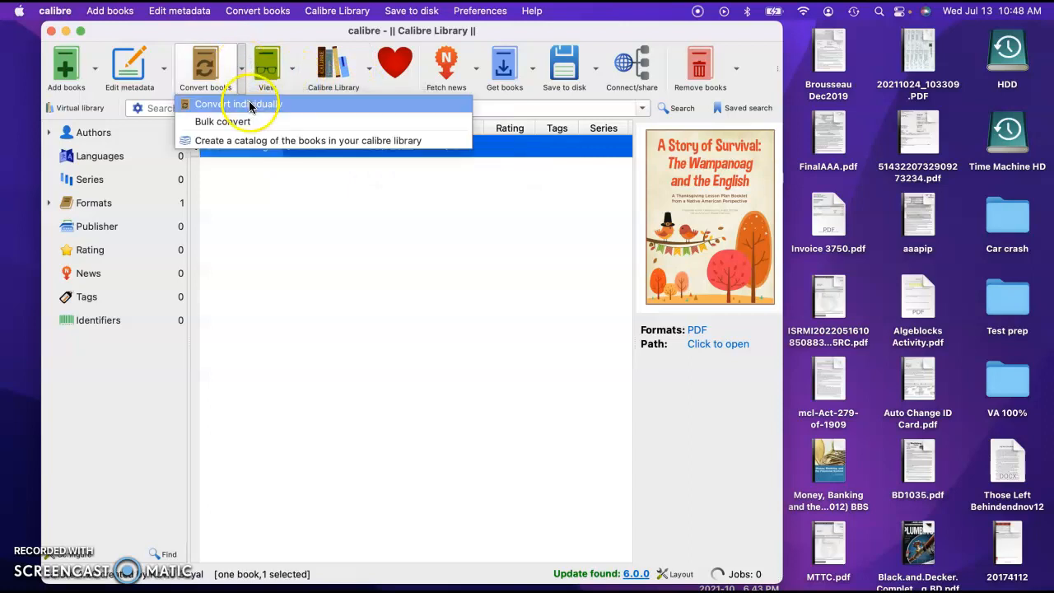
click(247, 105)
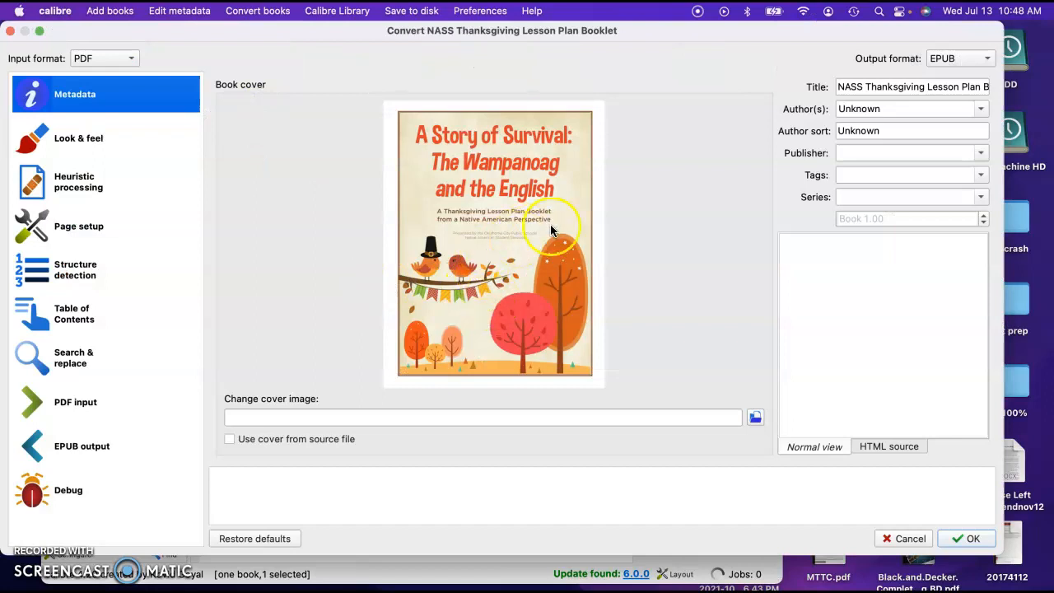
click(967, 67)
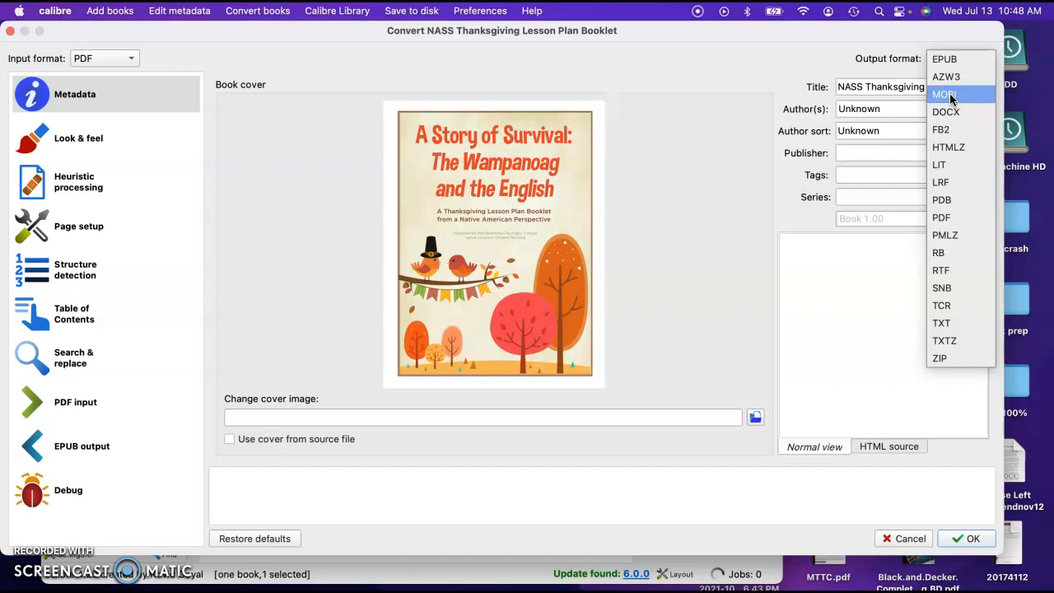
click(978, 101)
click(965, 105)
click(952, 238)
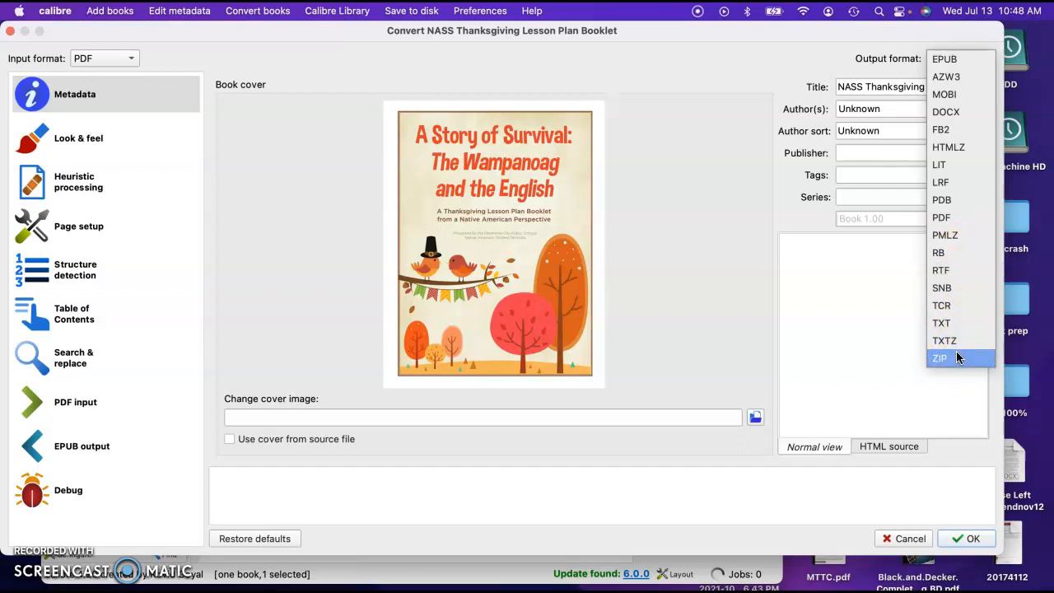
click(943, 65)
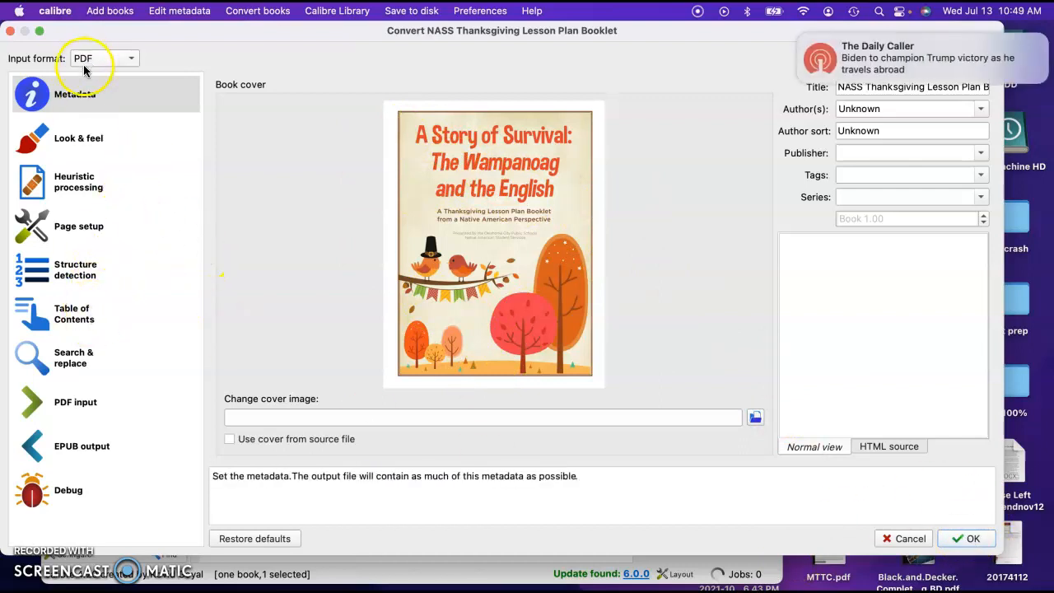
Dismiss the news notification and start converting the booklet from PDF to EPUB
click(502, 12)
click(292, 175)
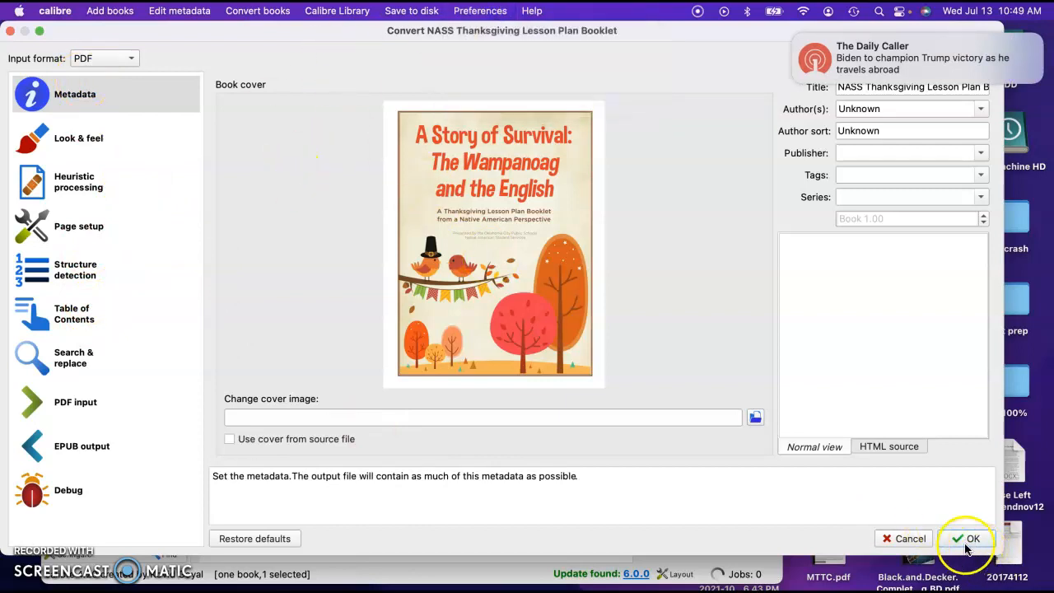
click(794, 33)
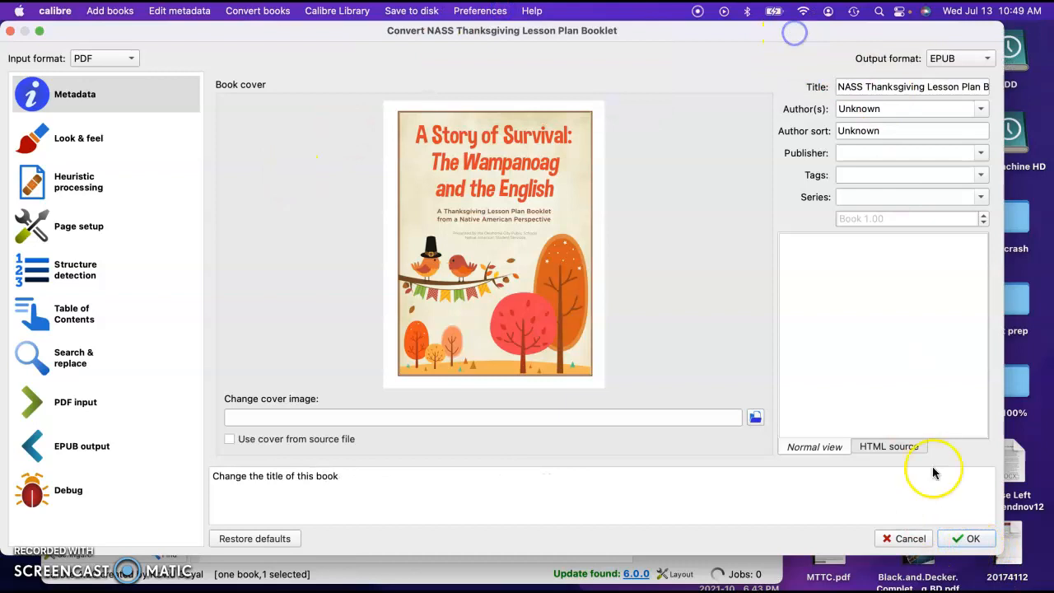
click(966, 538)
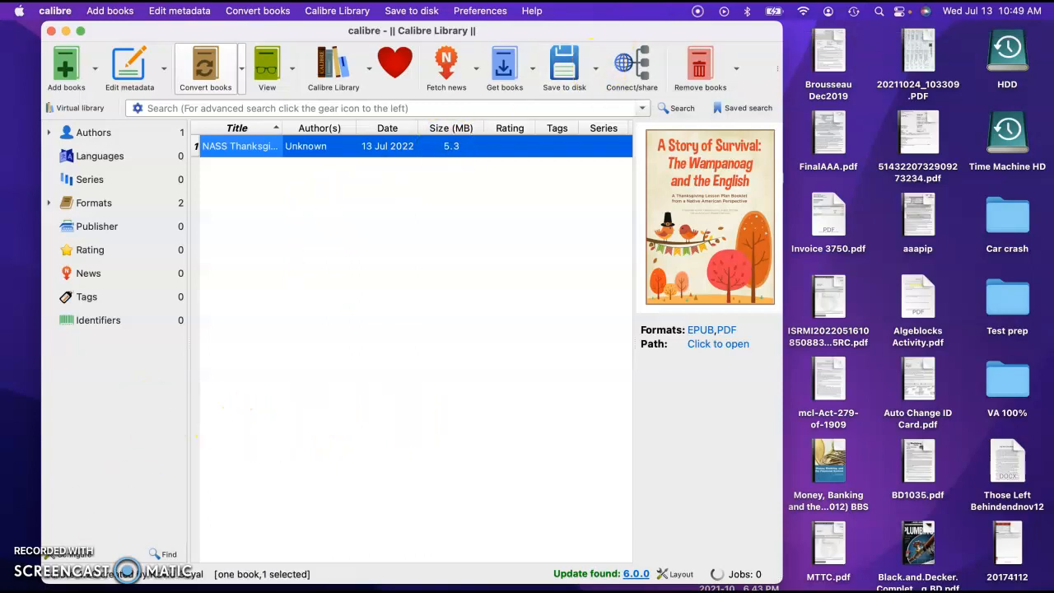
In Finder, go to the home folder's Calibre Library and open the NASS Thanksgiving booklet folder inside the Unknown author folder
click(56, 590)
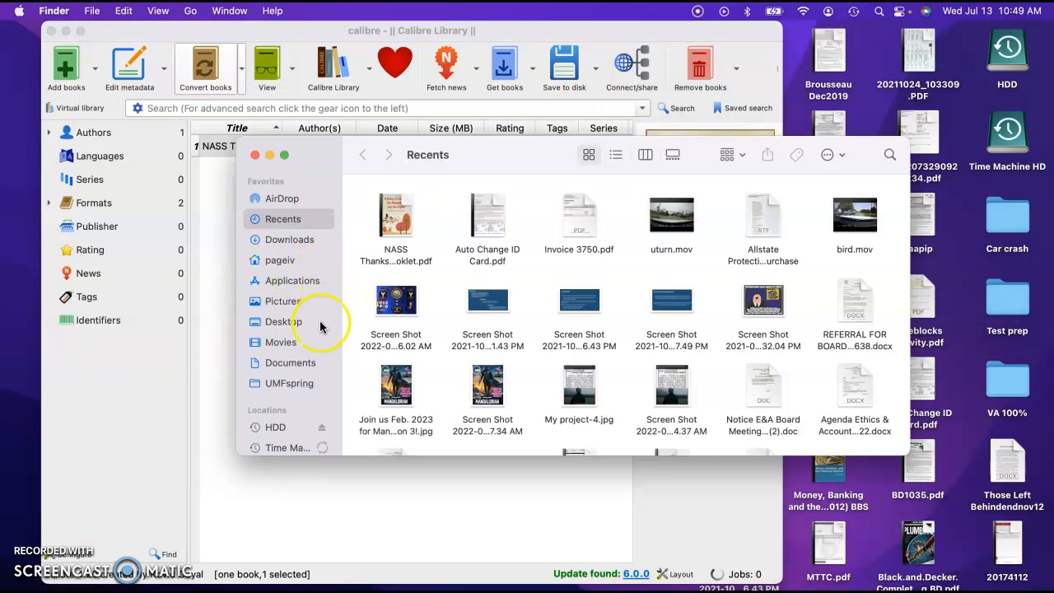
click(280, 260)
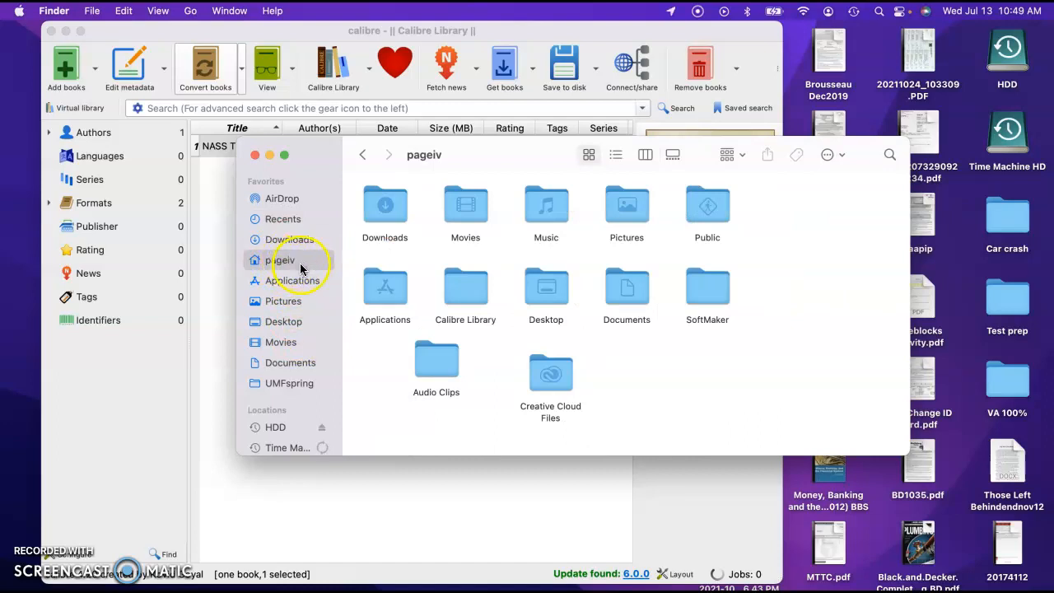
double_click(450, 286)
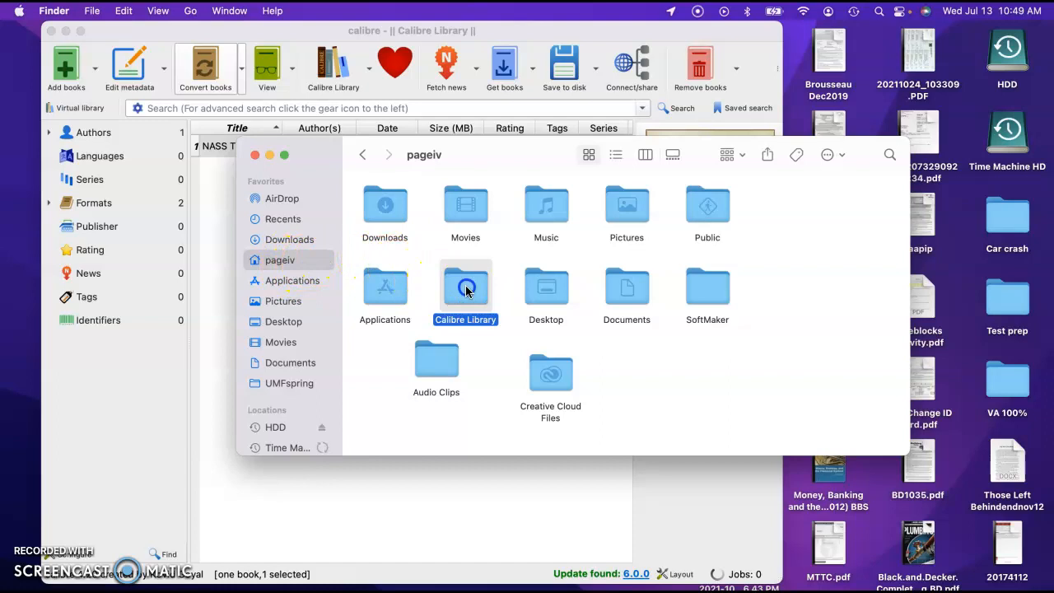
click(392, 218)
double_click(392, 218)
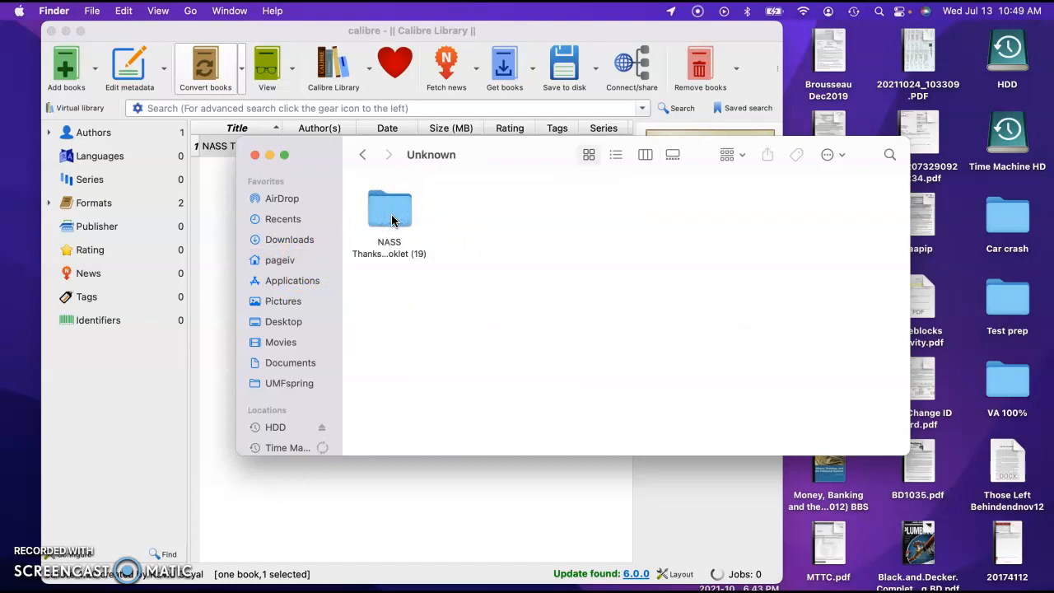
double_click(392, 218)
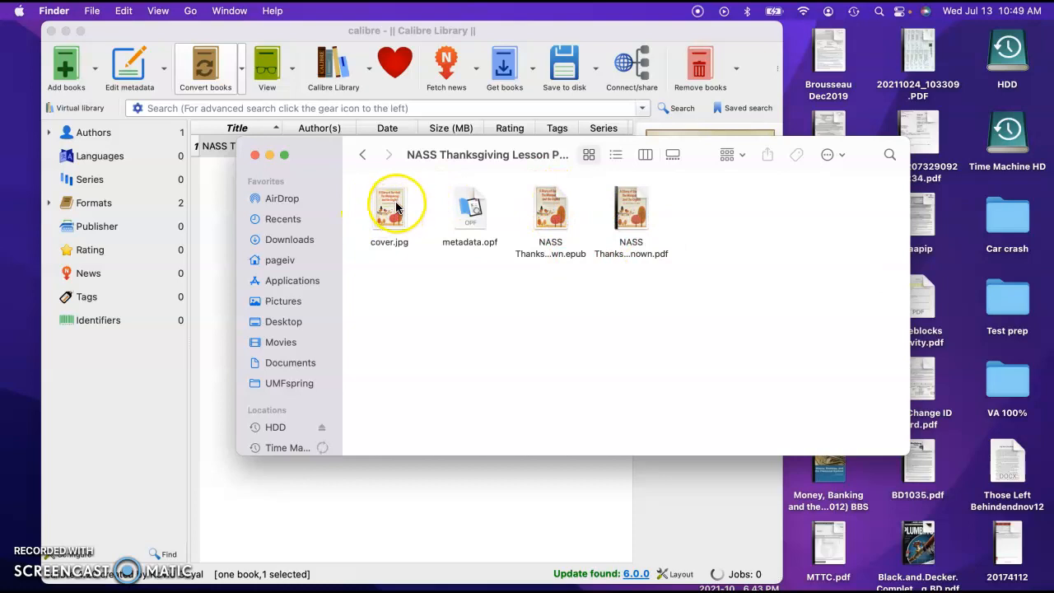
Open the converted EPUB in Books, page through its opening pages to the contents list, and check the table of contents
click(548, 210)
double_click(547, 210)
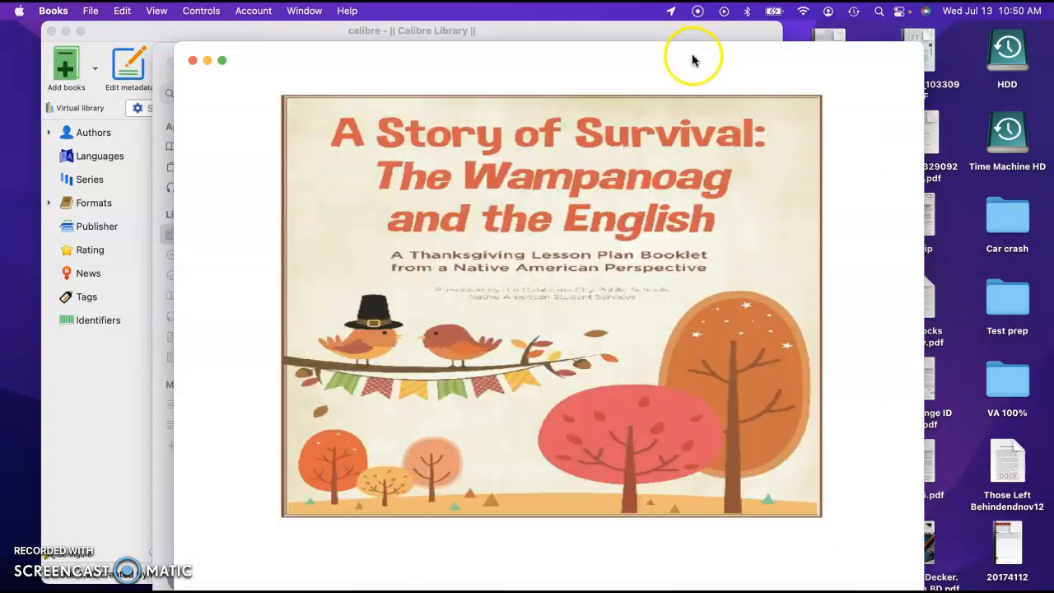
key(Right)
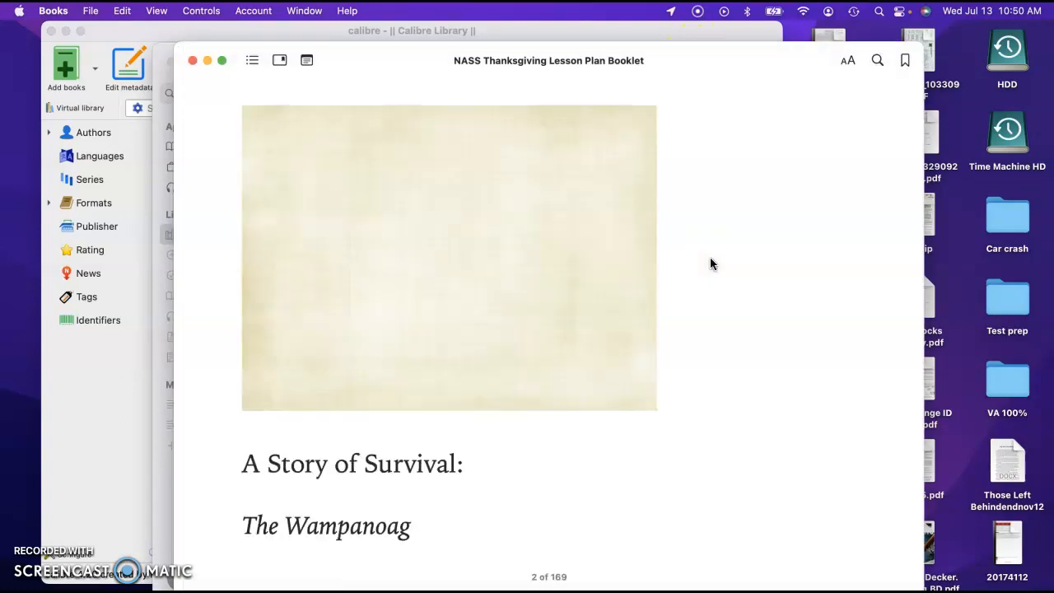
key(Right)
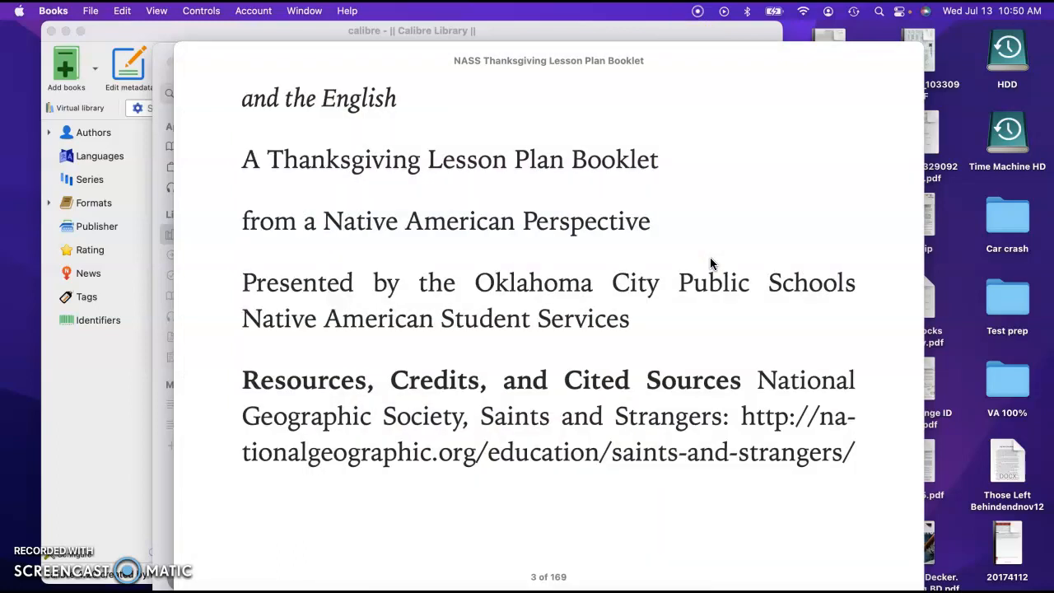
key(Right)
key(Right)
key(Right)
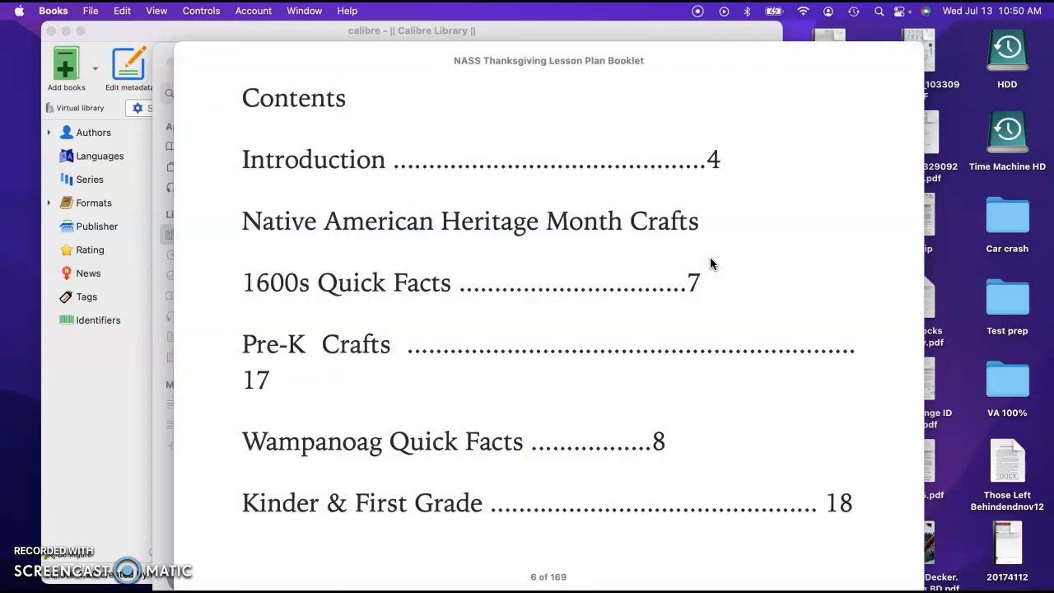
key(Right)
click(253, 60)
click(253, 60)
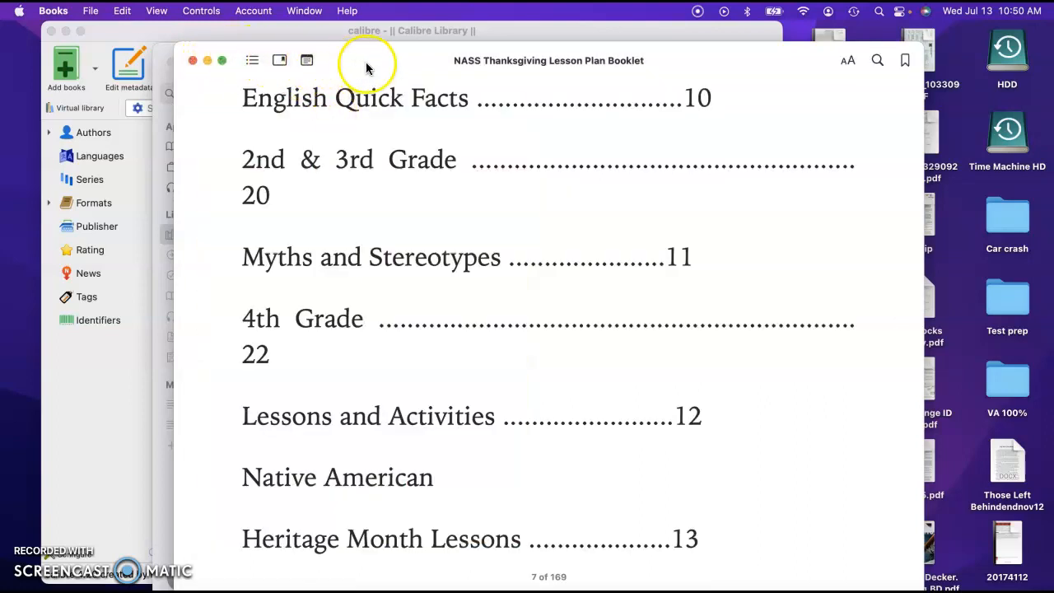
Reduce the booklet's text size by four steps in the reading appearance settings
click(848, 60)
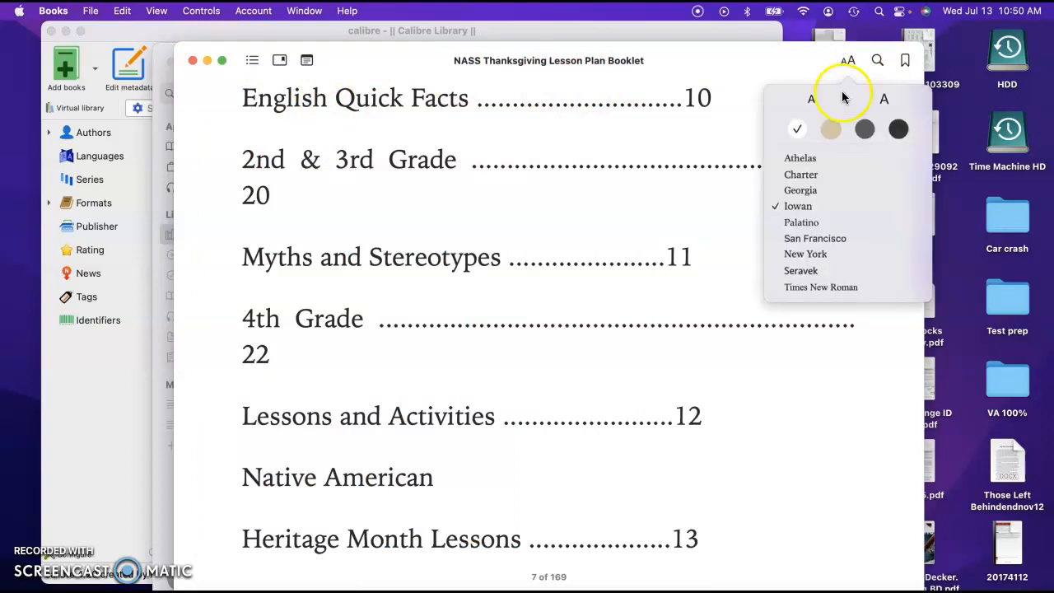
click(823, 107)
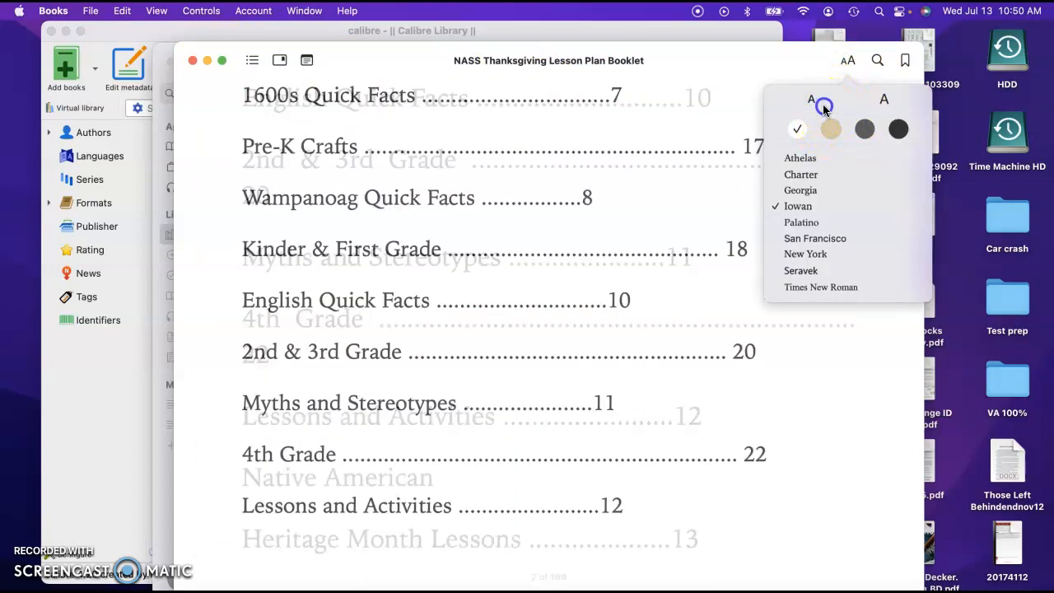
click(823, 107)
click(823, 107)
click(823, 107)
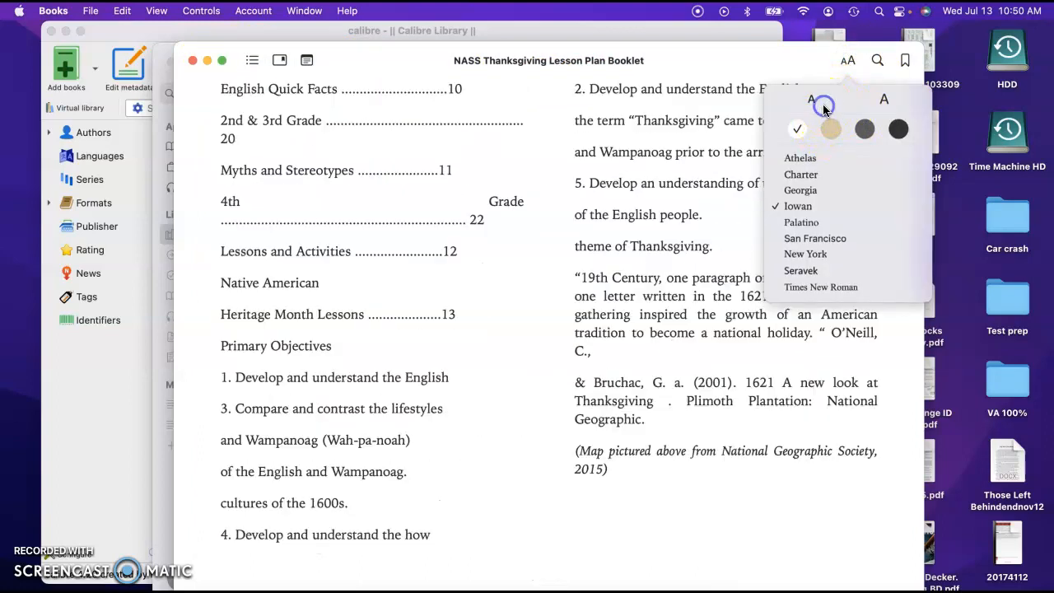
Browse further pages of the resized booklet, return to the Introduction, and close both the book and the Books library window
click(643, 279)
scroll(644, 280, right, 3)
scroll(644, 279, right, 4)
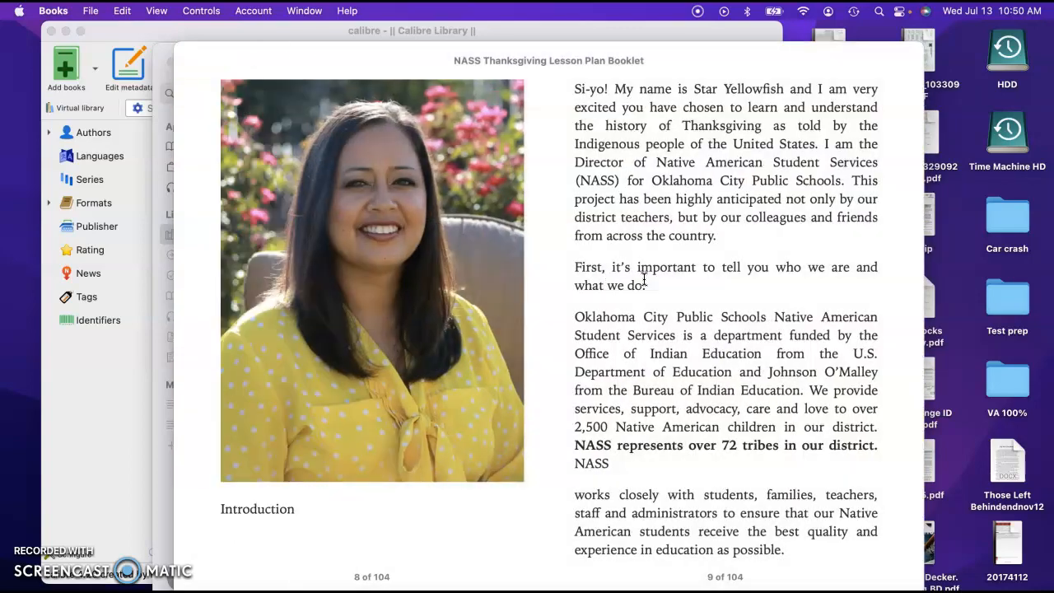
scroll(644, 279, right, 3)
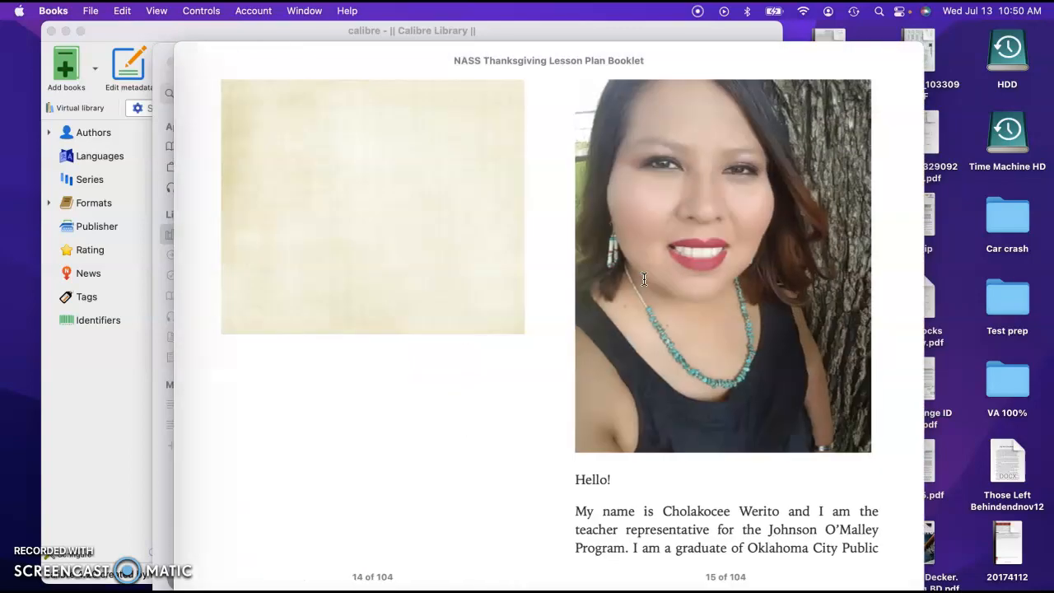
scroll(643, 279, left, 1)
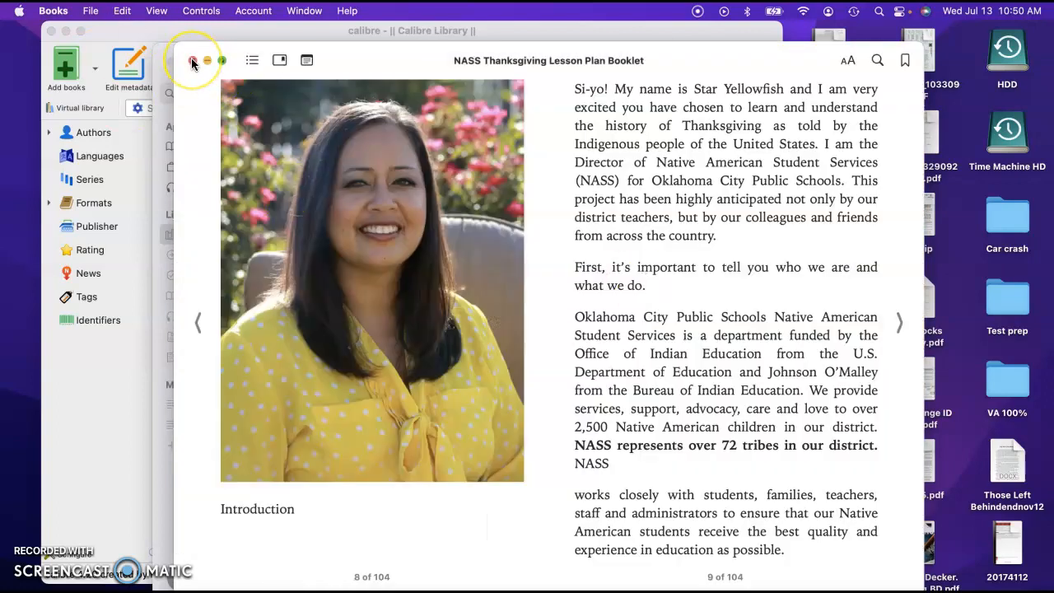
click(192, 61)
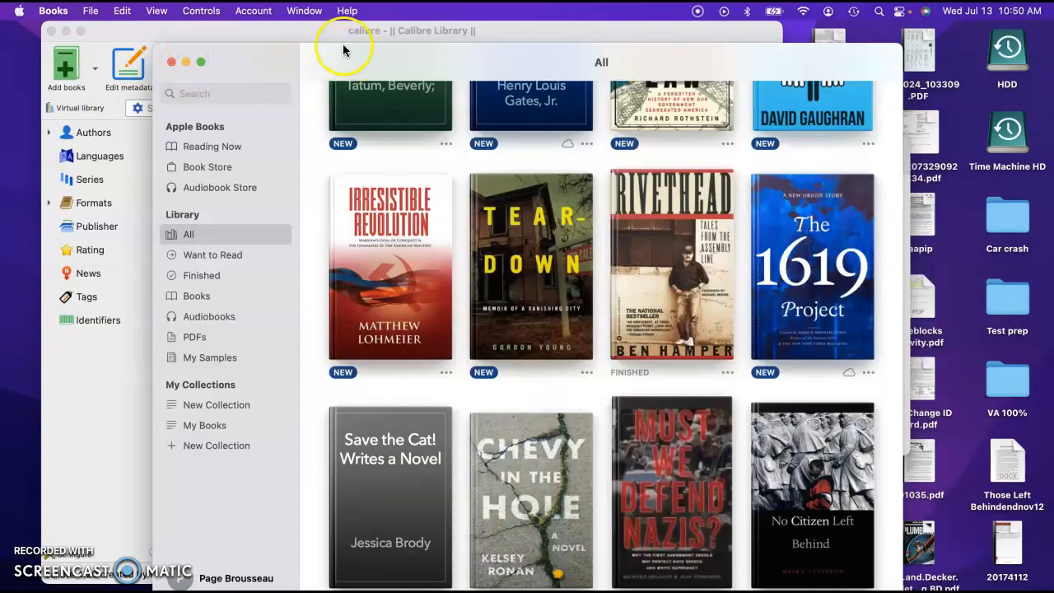
click(171, 62)
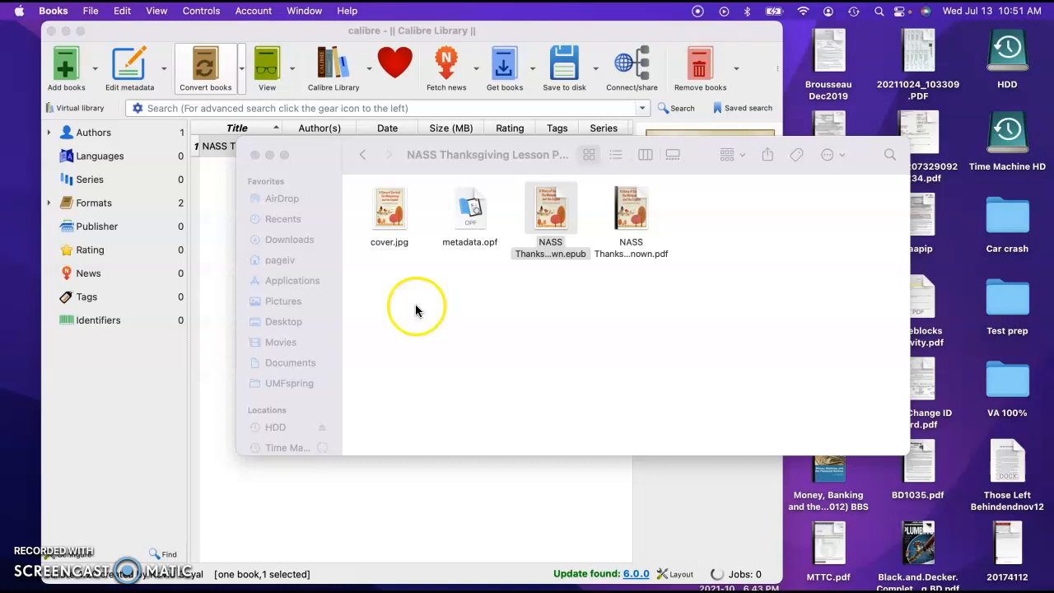
Close the Finder window showing the booklet's folder
click(255, 154)
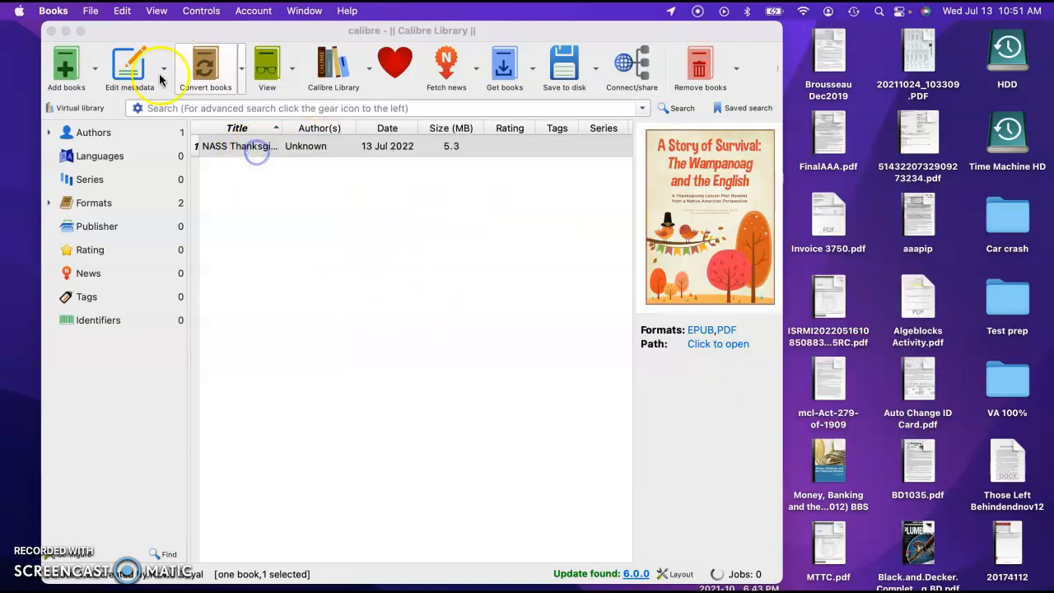
click(93, 17)
click(64, 61)
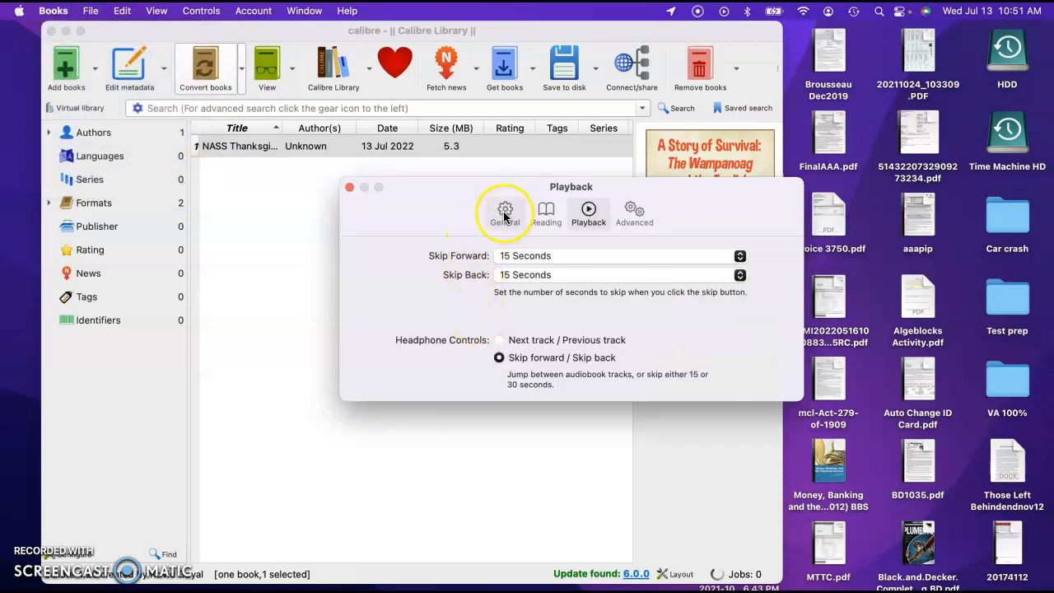
click(349, 187)
Switch to calibre, open its preferences, and review the common conversion options, including the Page setup profiles and margins
click(247, 209)
click(54, 11)
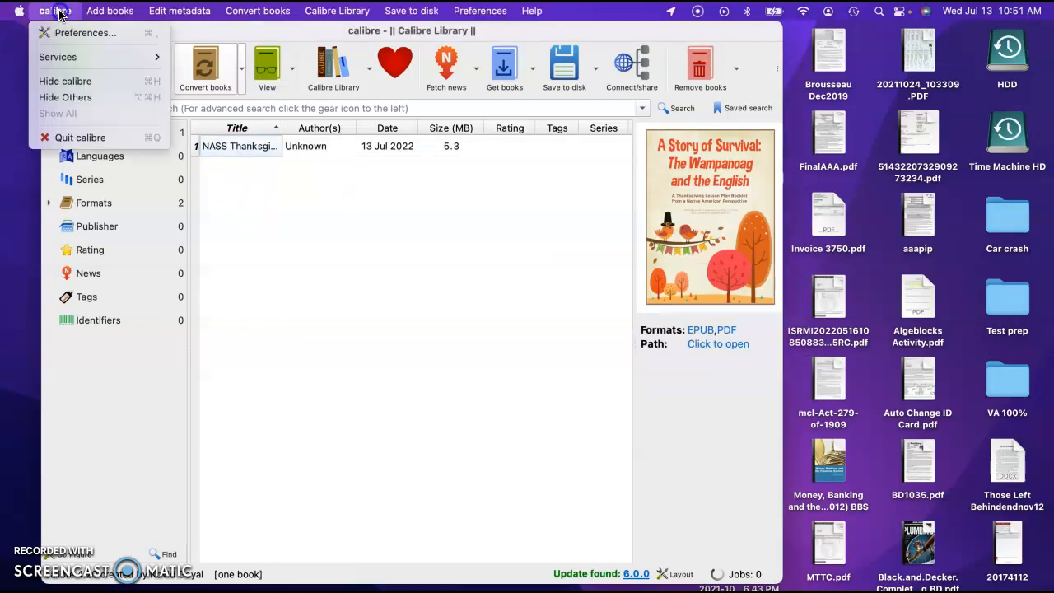
click(70, 33)
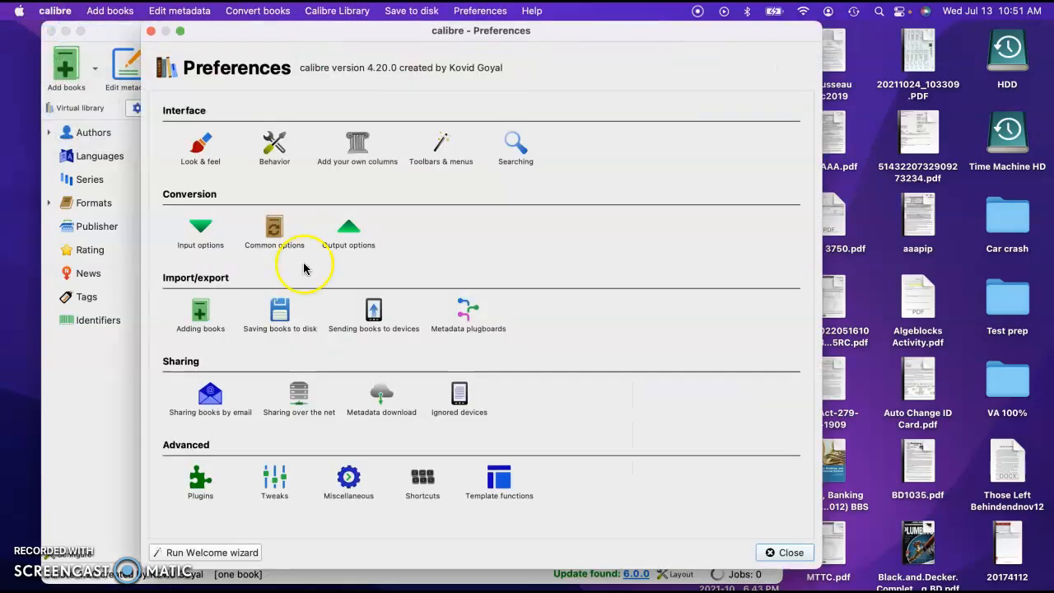
click(276, 230)
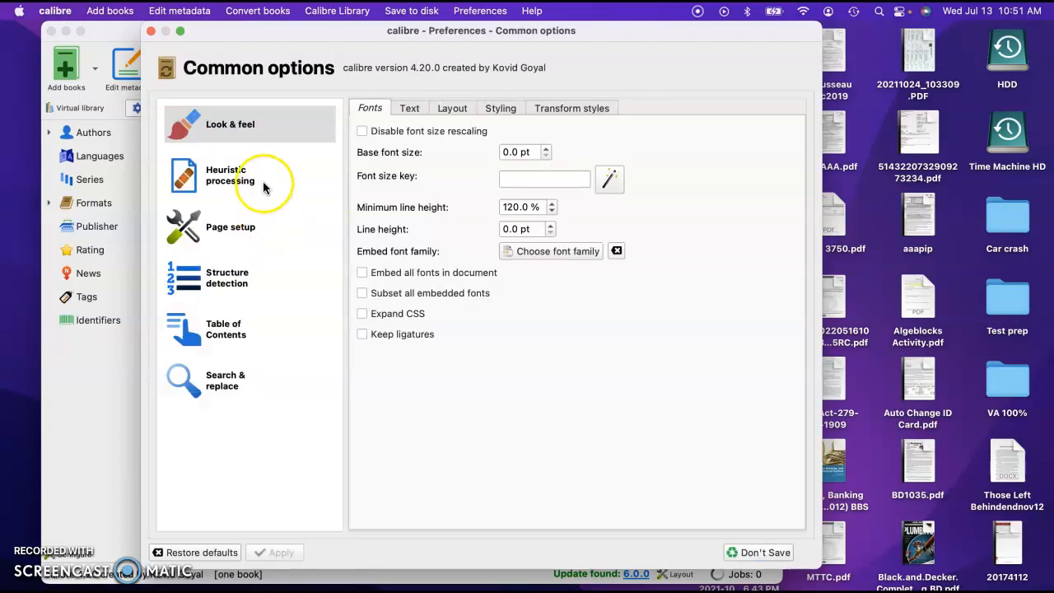
click(238, 224)
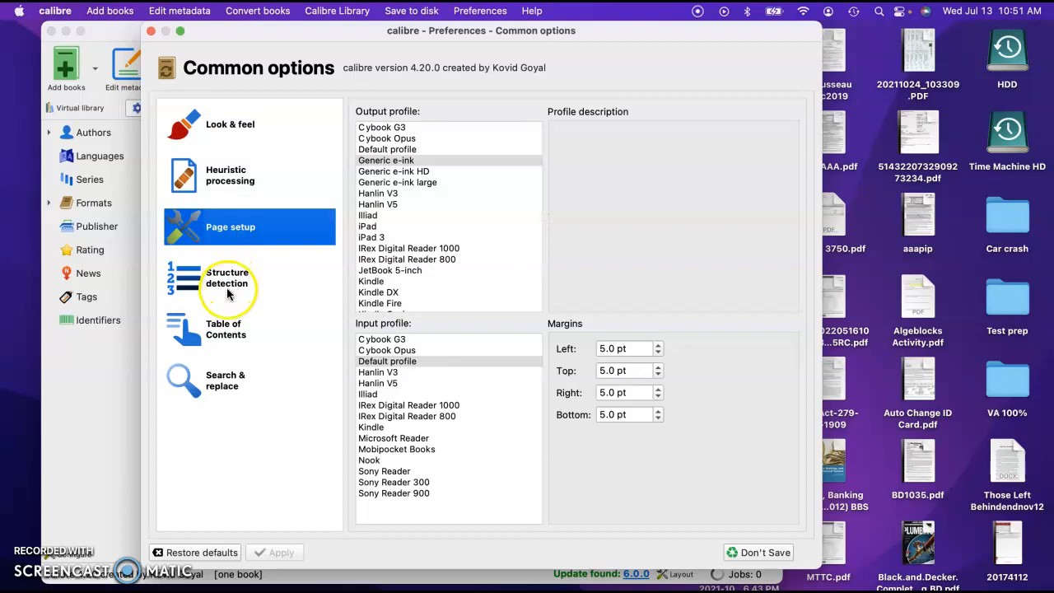
click(150, 30)
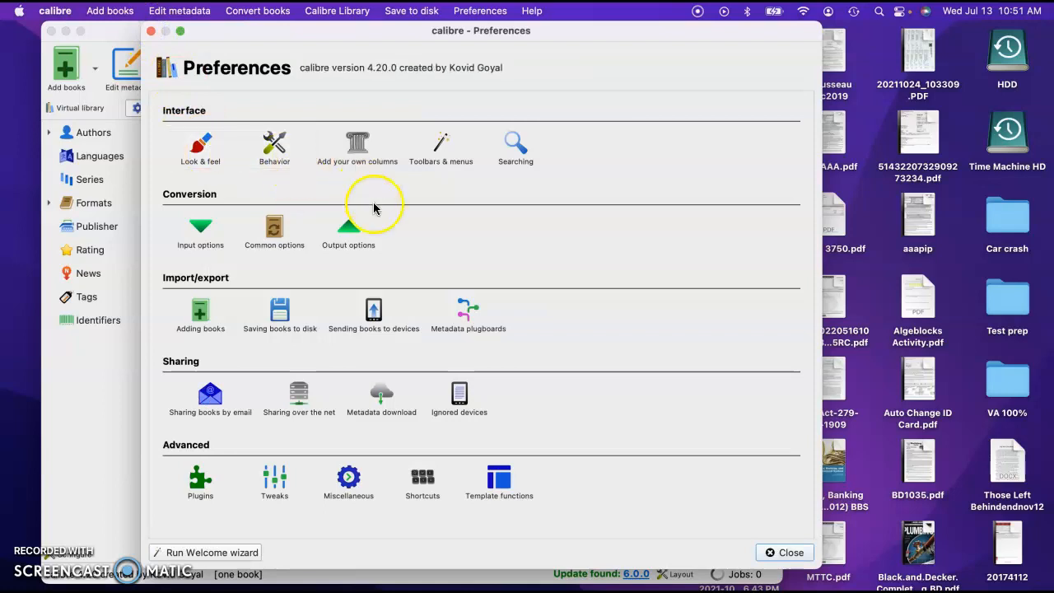
Examine the preferences for saving books to disk, including the save template, and close the preferences without changes
click(309, 330)
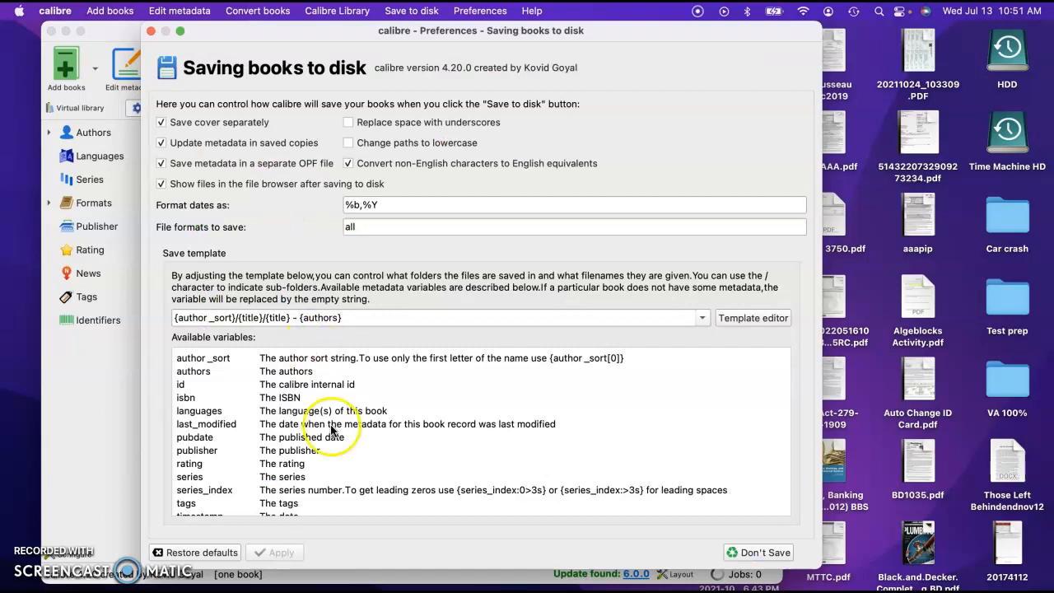
click(150, 30)
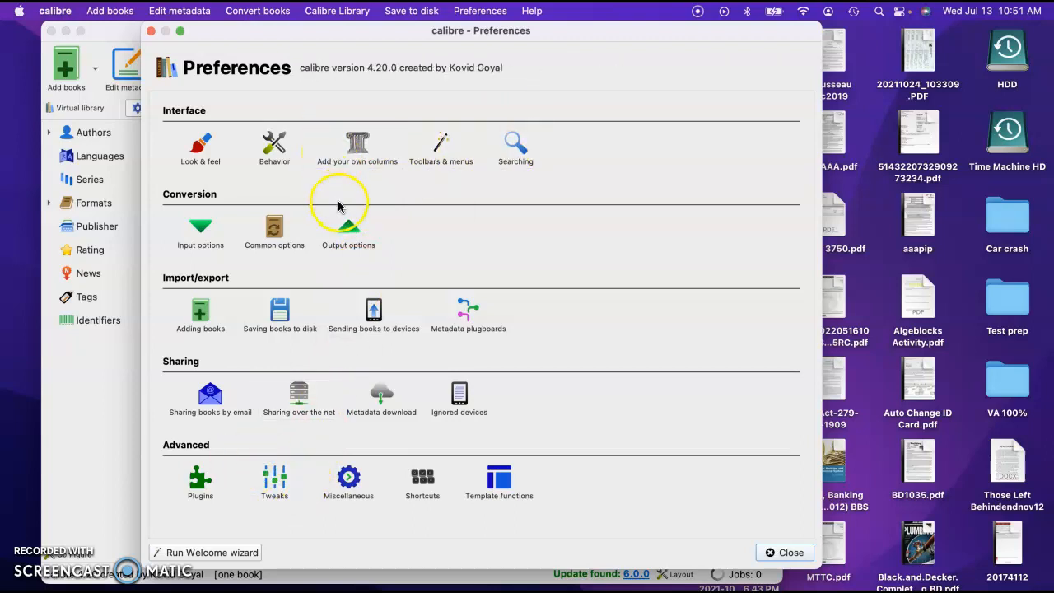
click(151, 31)
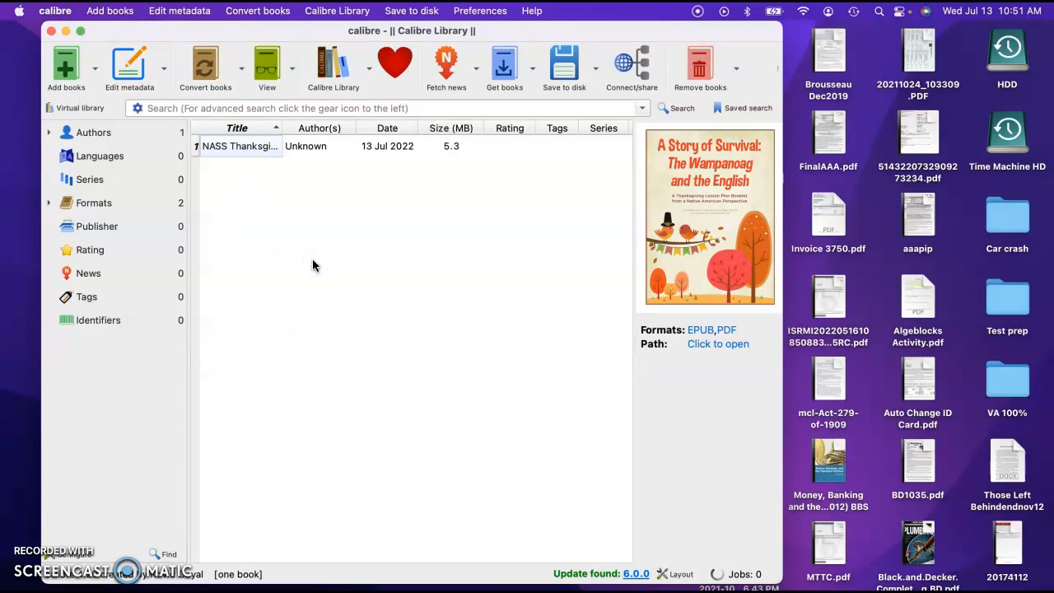
drag(181, 30, 126, 21)
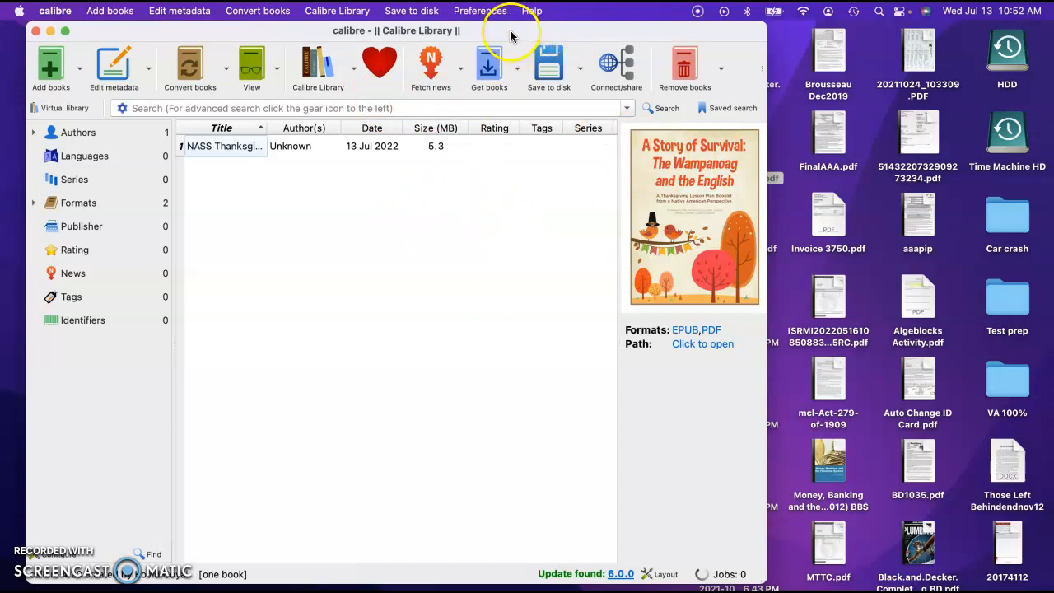
drag(502, 30, 534, 30)
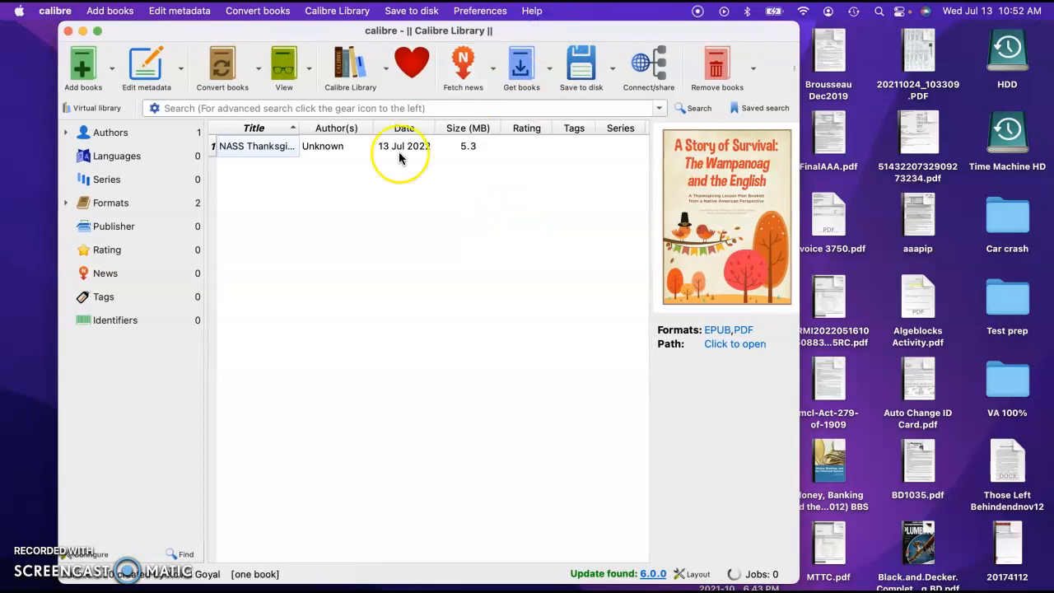